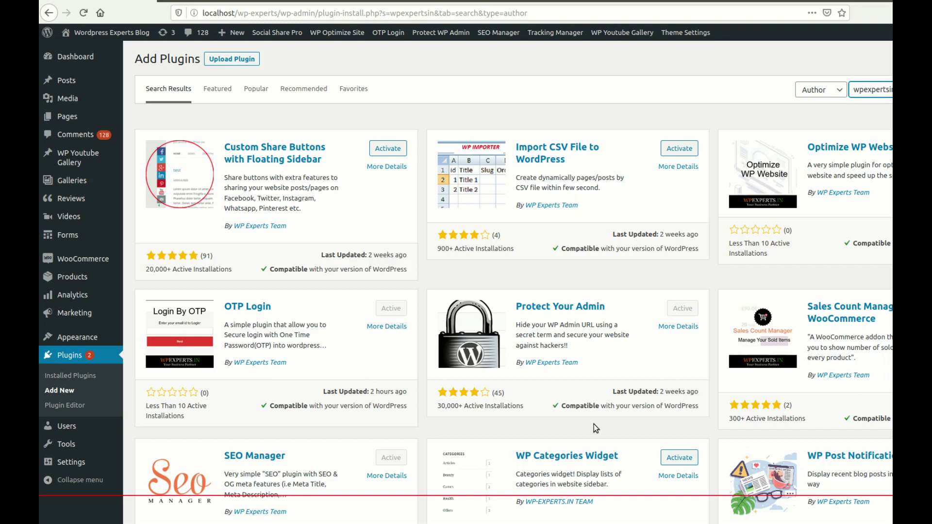
Step: Open OTP Login > Settings from the admin bar to show the enable, redirect URL and otpl-popup options
scroll(668, 381, down, 2)
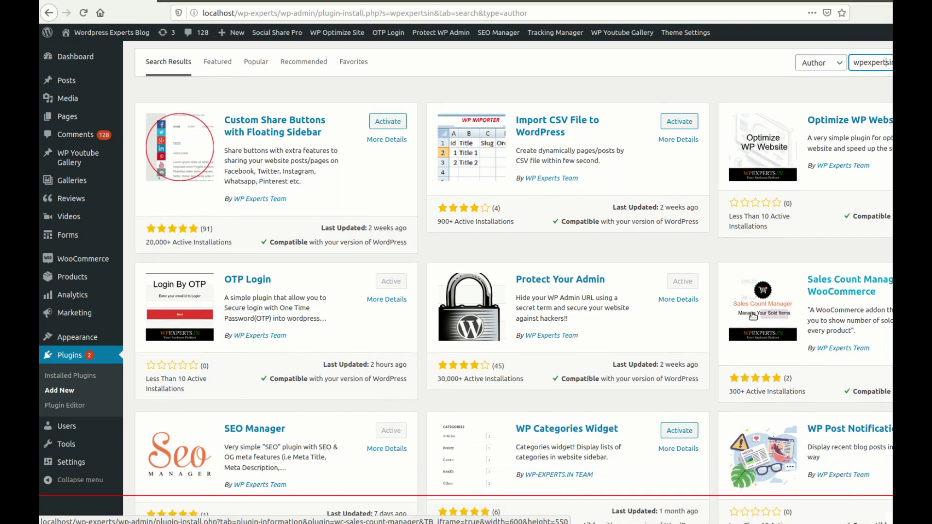
scroll(560, 310, down, 5)
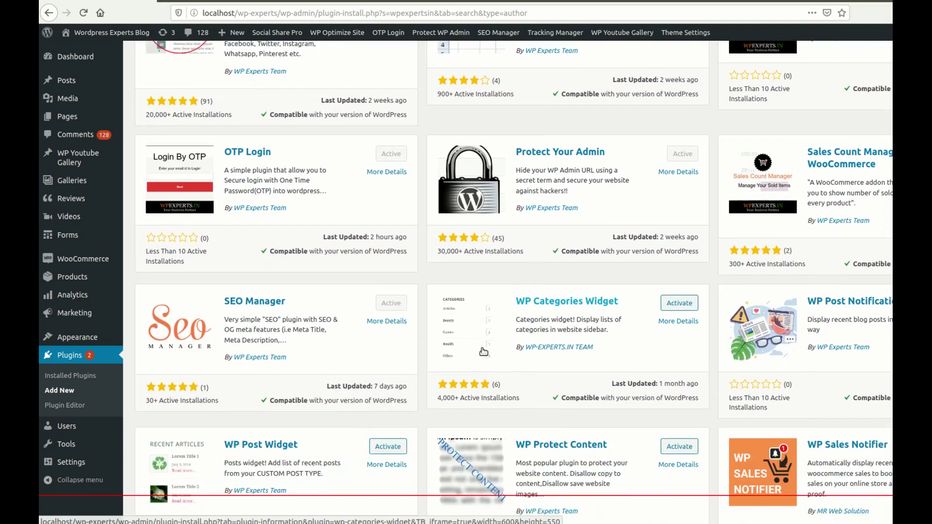
scroll(299, 336, down, 7)
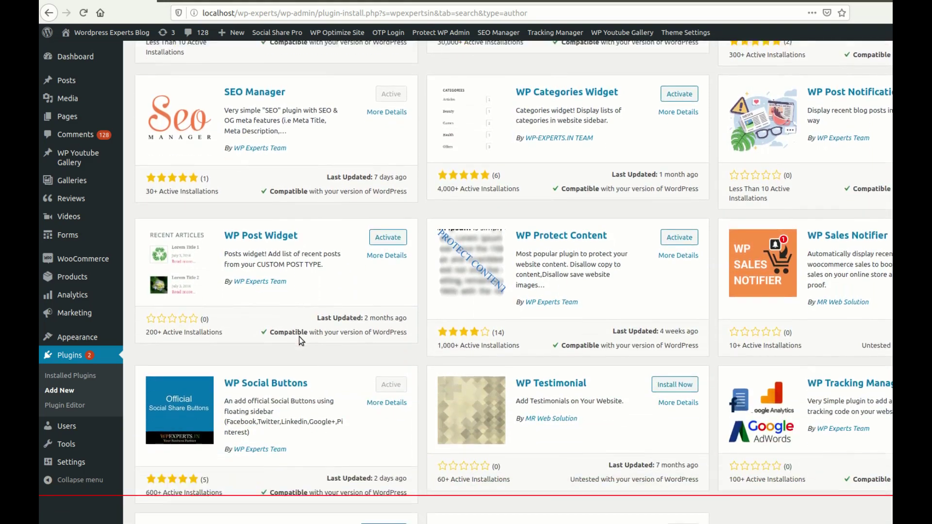
scroll(391, 345, up, 7)
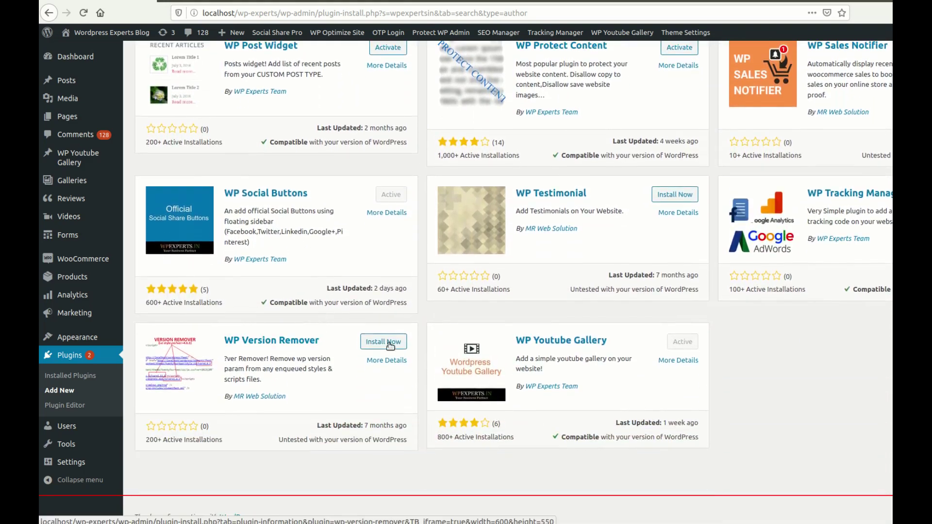
scroll(623, 351, up, 5)
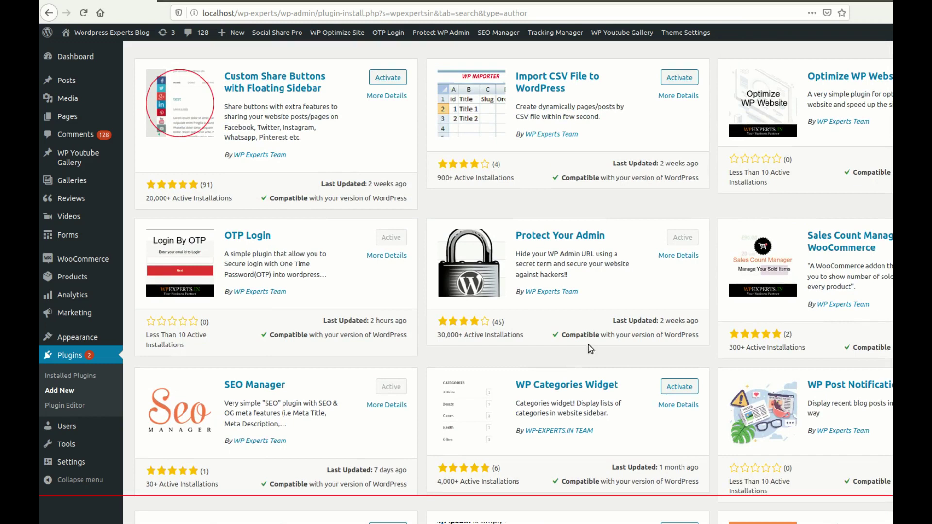
scroll(241, 261, up, 2)
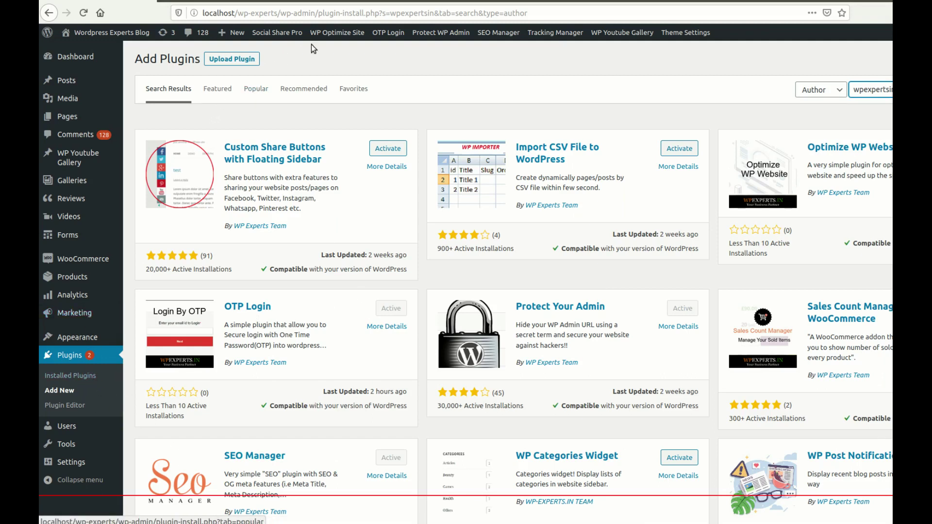
click(386, 35)
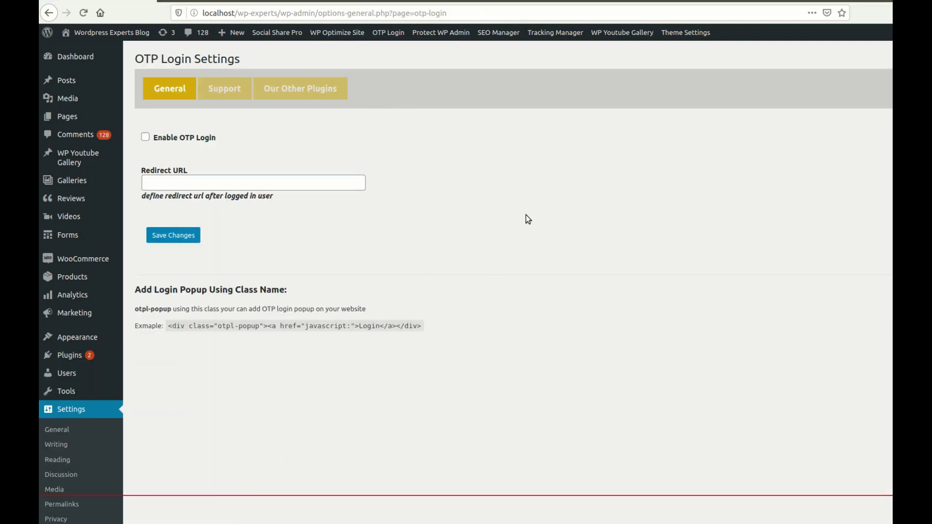
scroll(104, 383, down, 5)
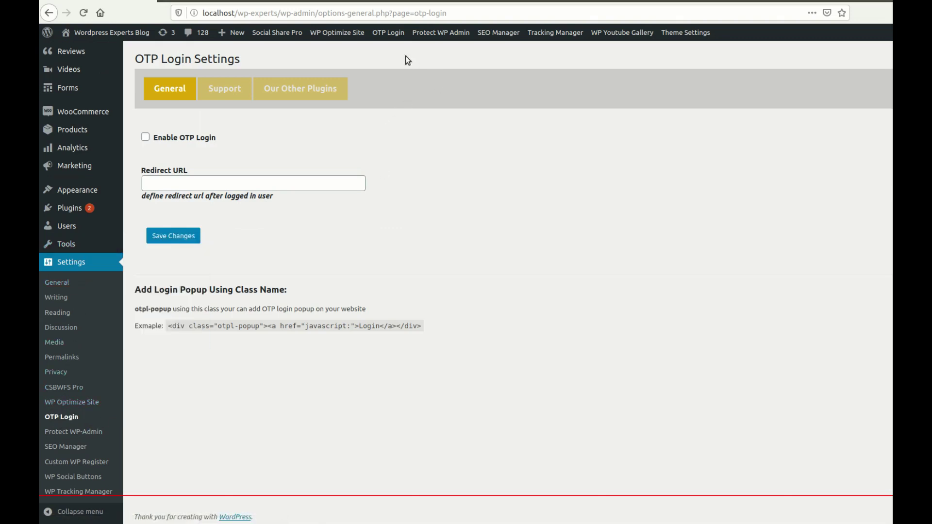
mouse_move(393, 35)
Step: Point out the Enable OTP Login and Redirect URL settings, then tick Enable OTP Login
drag(153, 138, 227, 140)
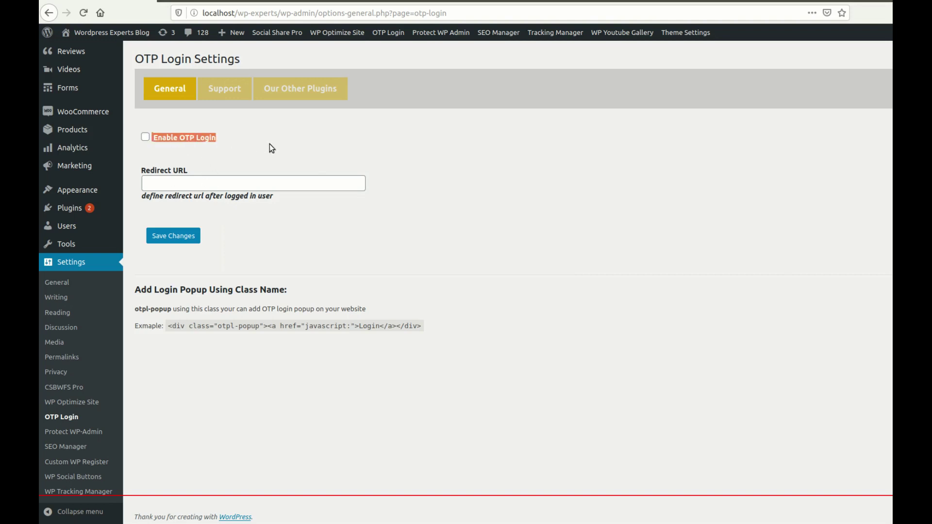
drag(145, 176, 188, 171)
click(229, 161)
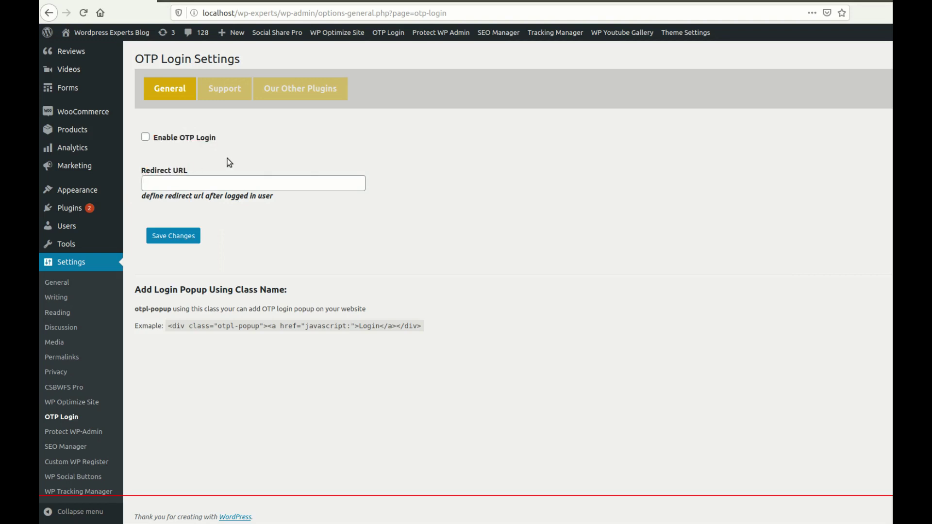
click(147, 139)
click(193, 184)
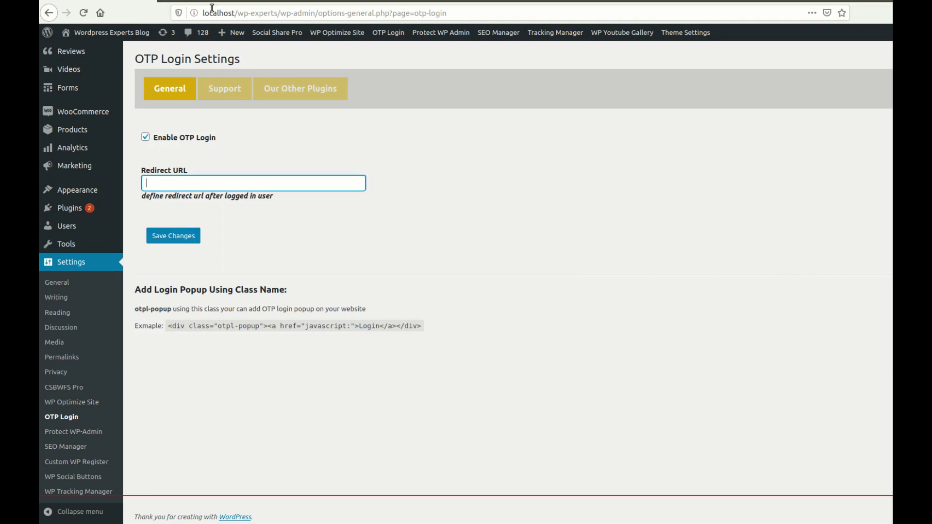
drag(276, 13, 216, 15)
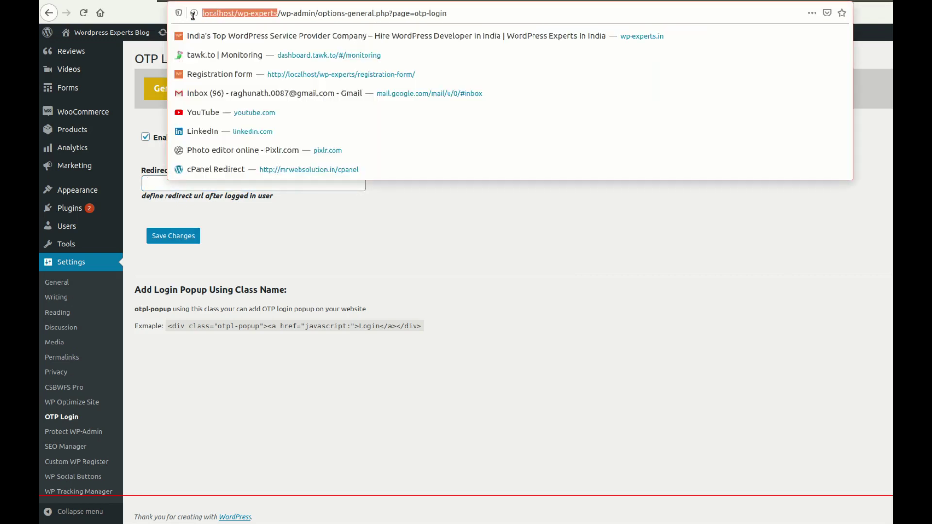
click(446, 240)
click(225, 189)
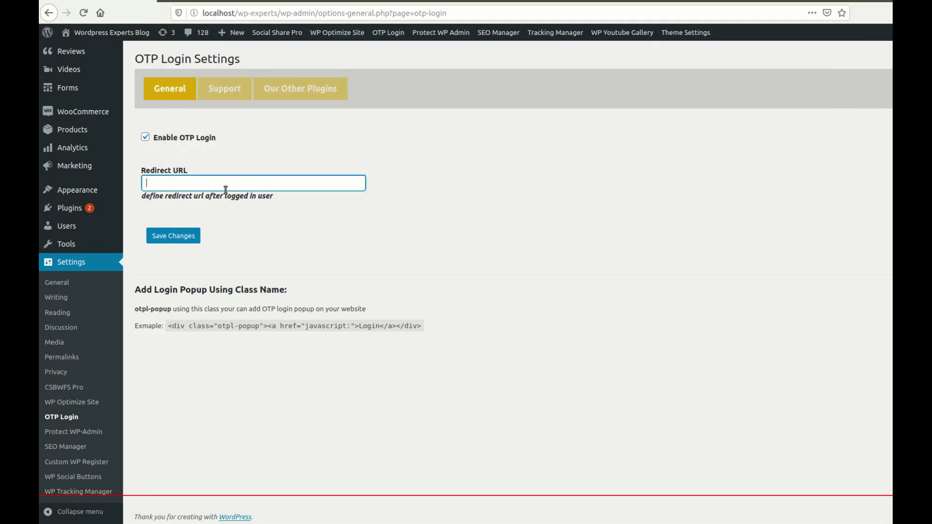
text(http://localhost/wp-experts/)
text(m)
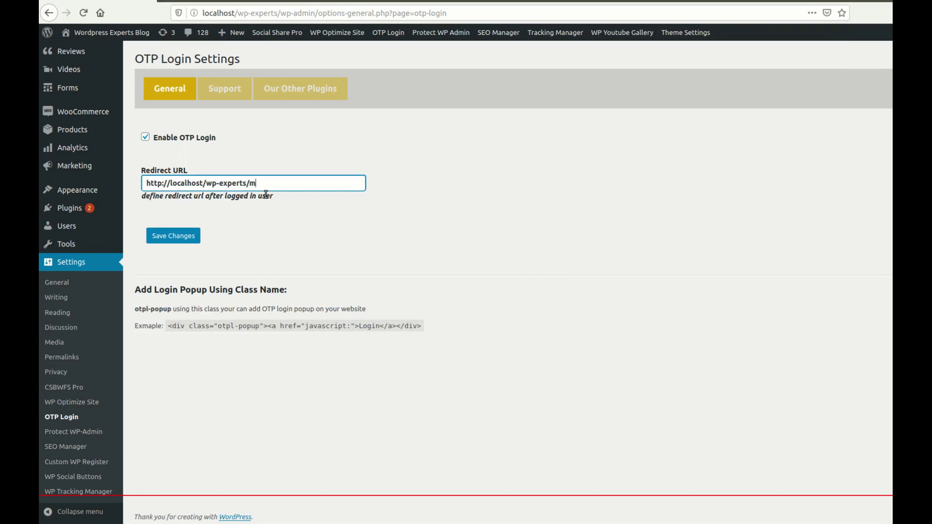
text(y-account)
click(327, 218)
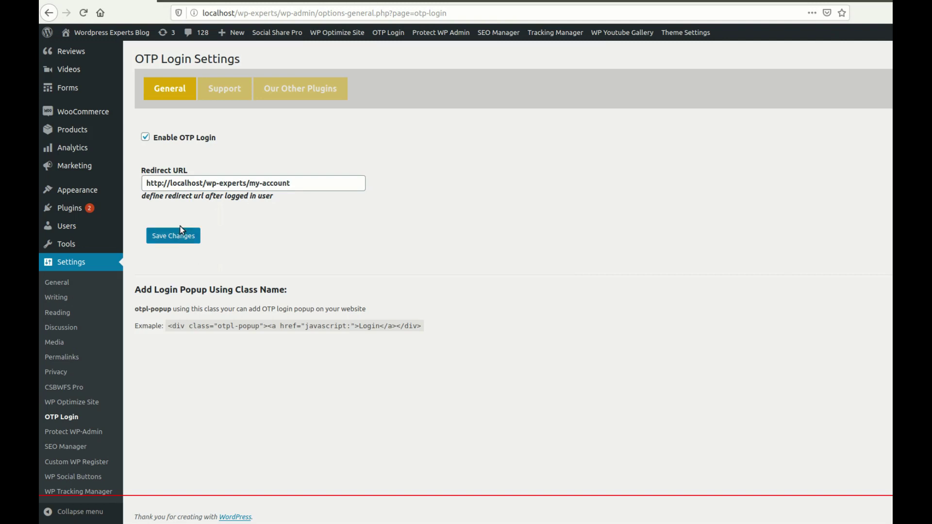
Step: Save the OTP Login settings with Save Changes
click(178, 238)
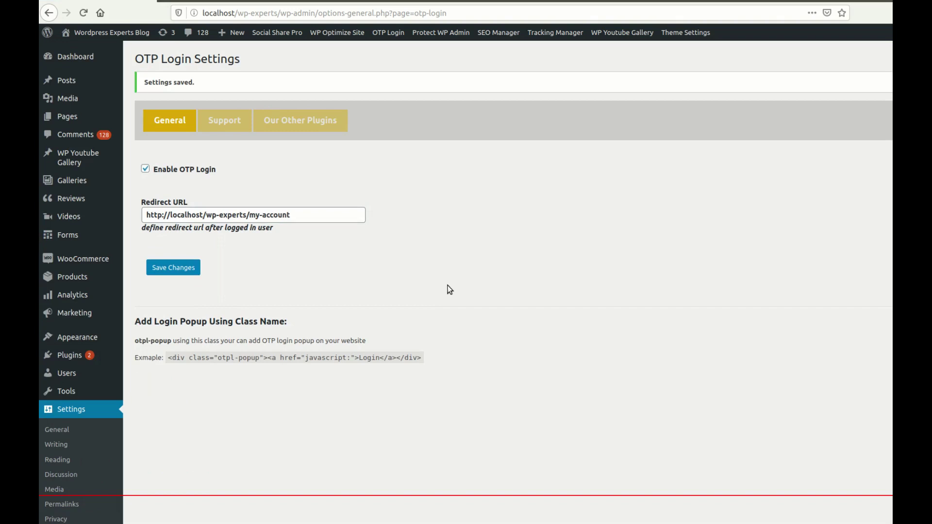
scroll(419, 310, down, 2)
scroll(332, 328, up, 1)
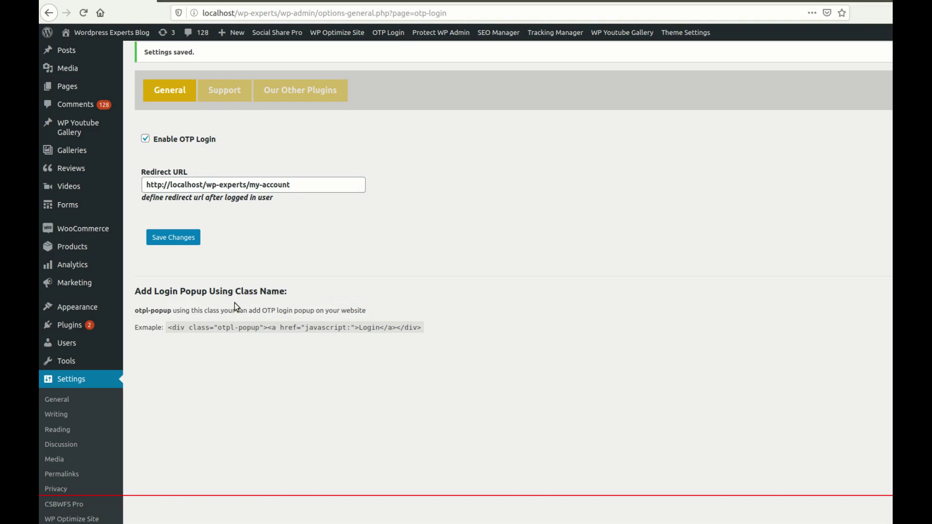
Step: Highlight the otpl-popup class name and its usage example on the settings page
drag(177, 311, 135, 315)
drag(173, 311, 131, 314)
click(171, 312)
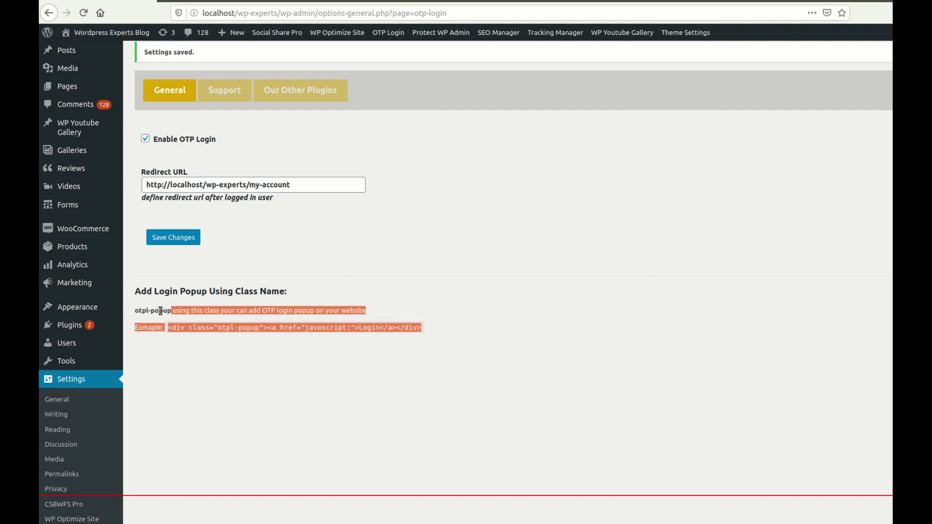
click(169, 312)
drag(171, 312, 135, 312)
click(140, 312)
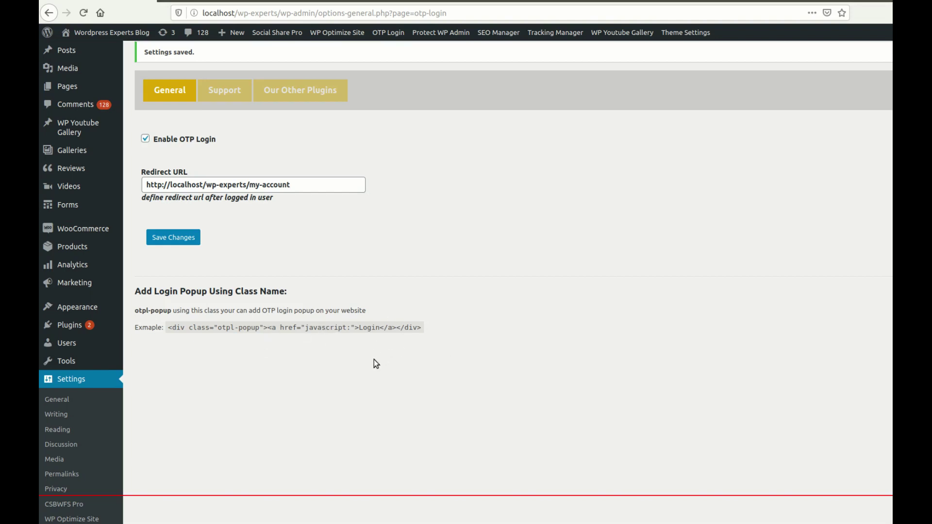
scroll(406, 330, up, 1)
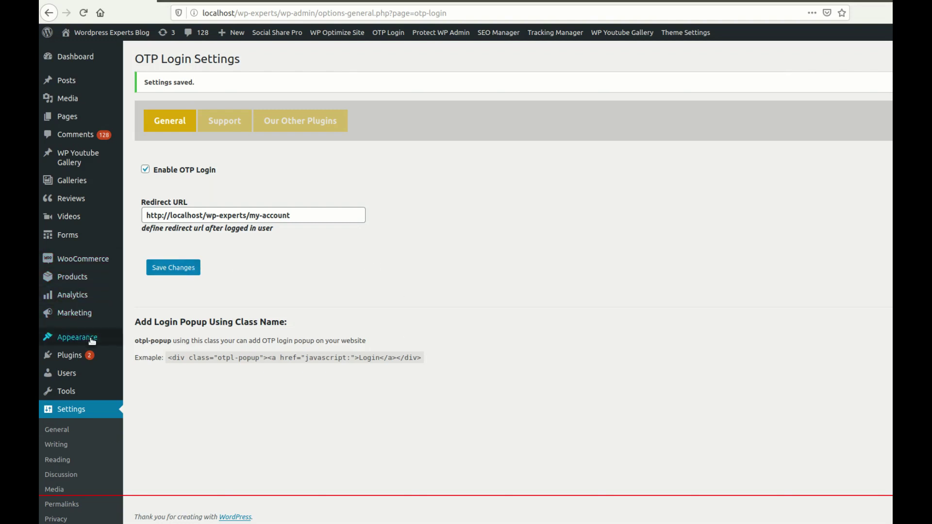
Step: Expand the Main Menu's existing Login item, note its otpl-popup class, and remove it
mouse_move(92, 340)
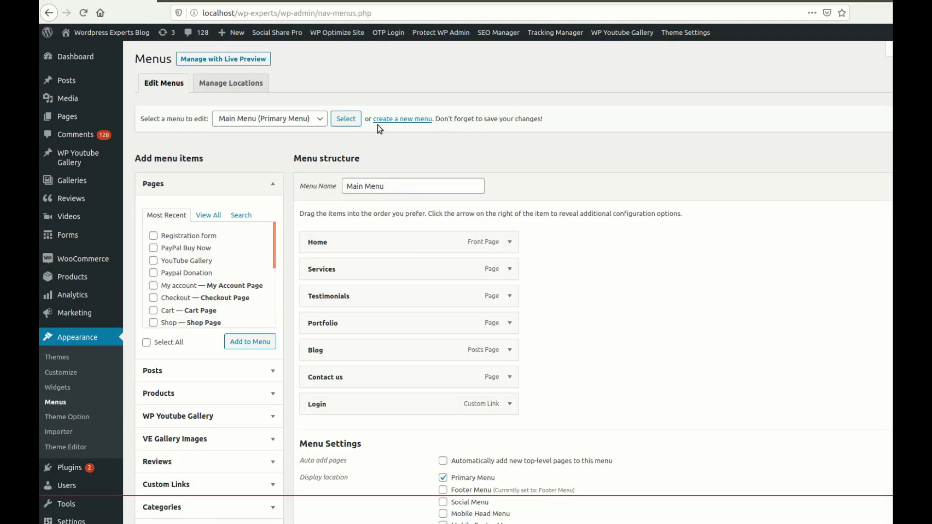
click(509, 403)
scroll(612, 386, down, 2)
scroll(613, 385, down, 2)
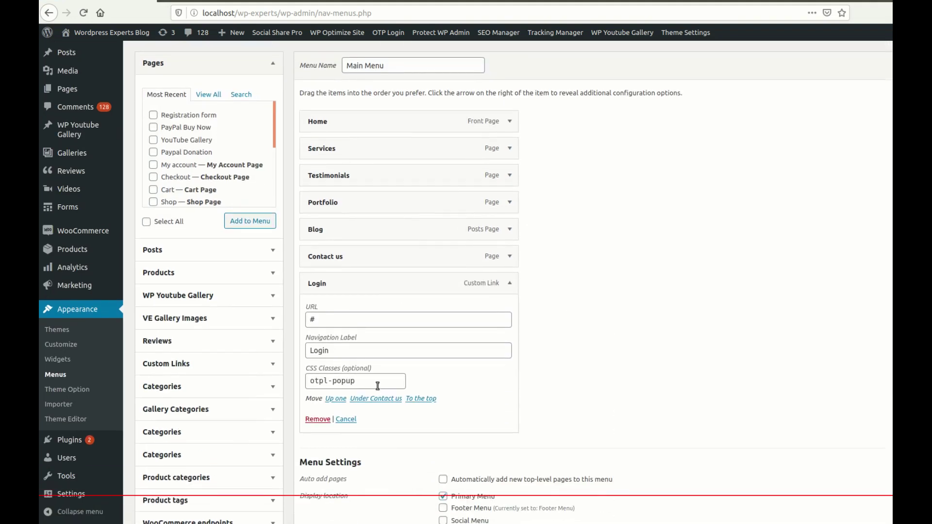
drag(375, 382, 280, 380)
key(ctrl+c)
click(317, 418)
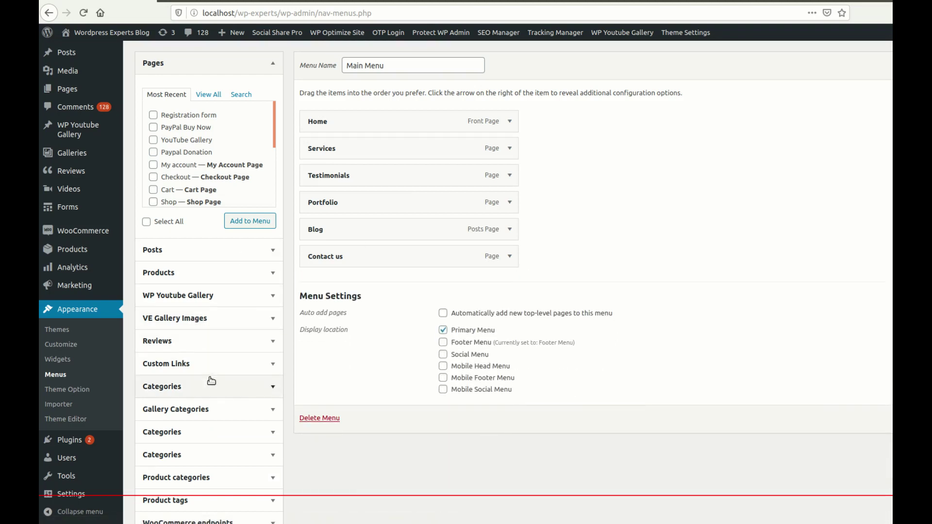
Step: Add a Custom Link with URL # and link text Login to the Main Menu
click(270, 384)
click(268, 225)
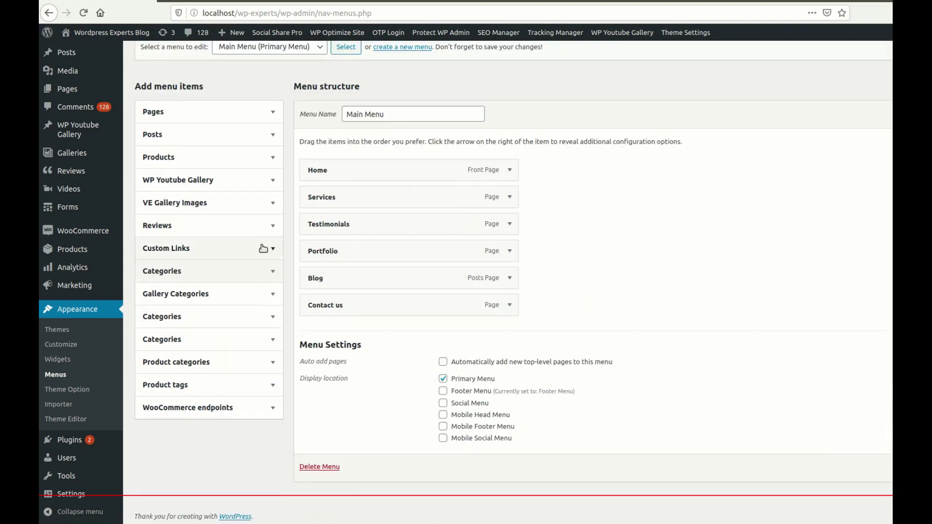
click(267, 248)
click(231, 286)
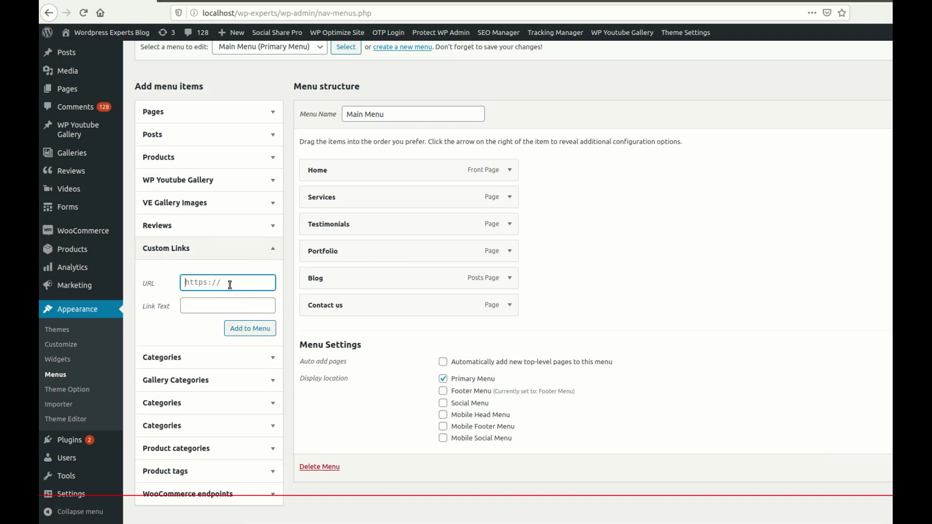
text(#)
click(197, 306)
key(ctrl+v)
triple_click(203, 305)
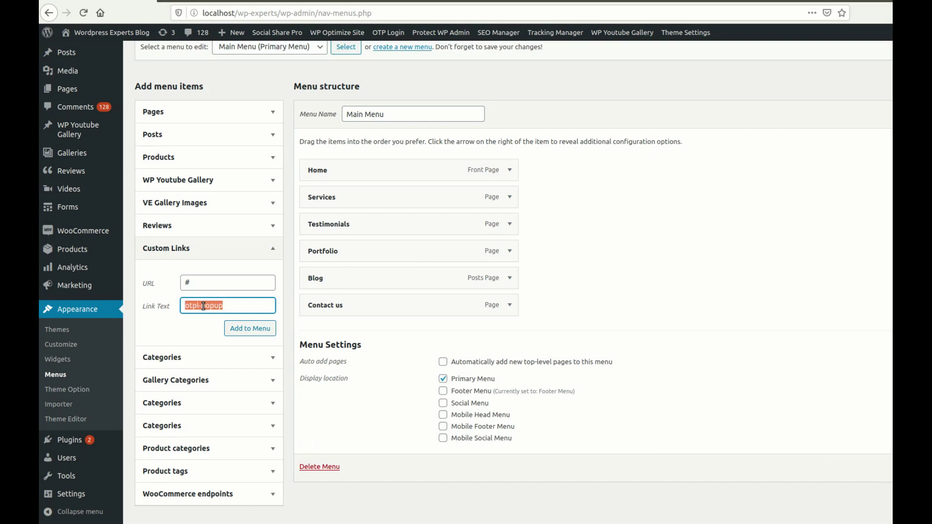
text(Login)
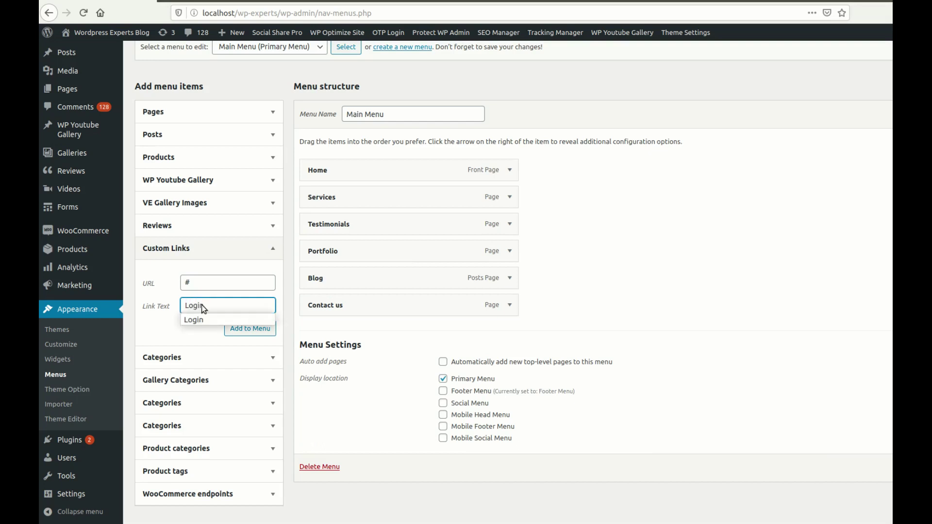
click(159, 293)
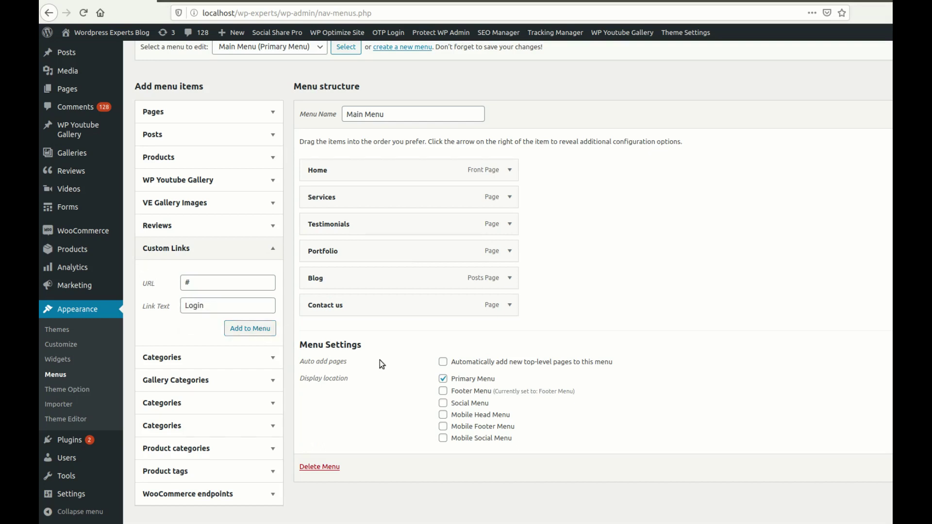
click(509, 333)
scroll(635, 330, down, 3)
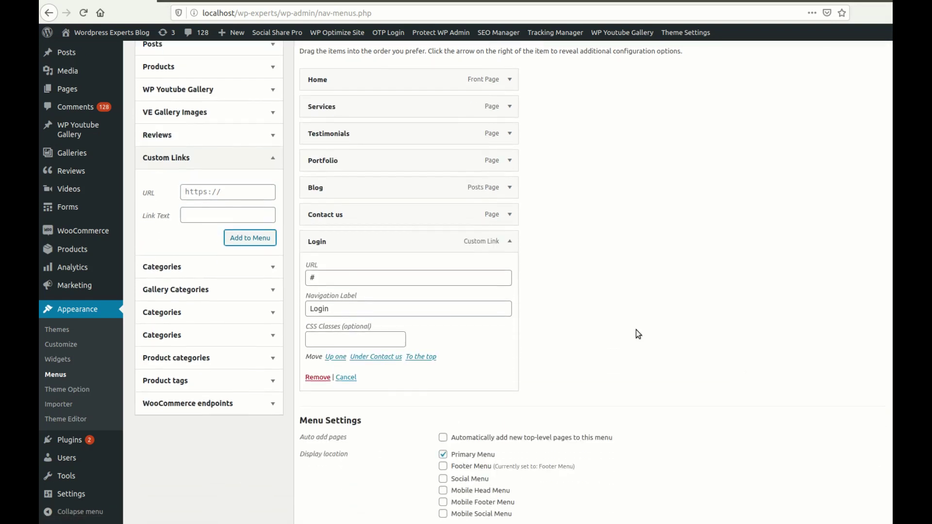
click(325, 339)
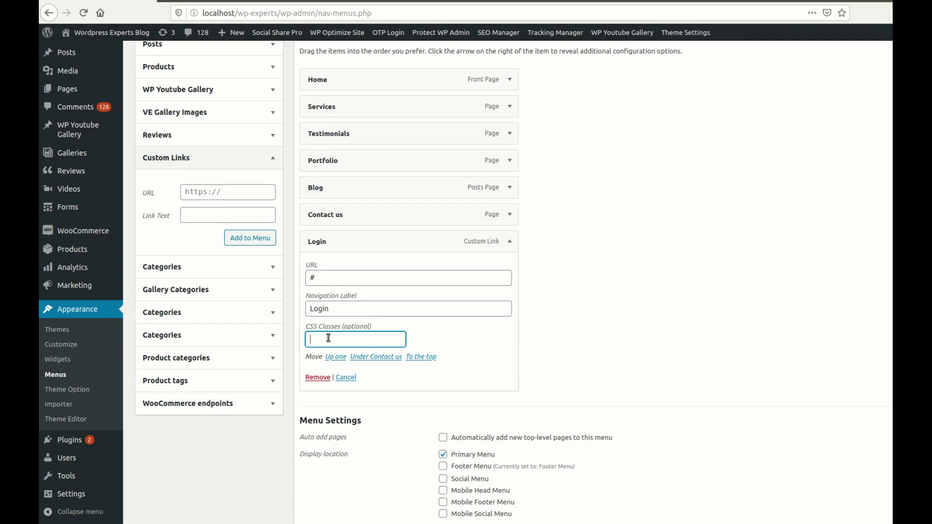
Step: Copy the otpl-popup class from OTP Login Settings into the Login item's CSS Classes field
click(389, 52)
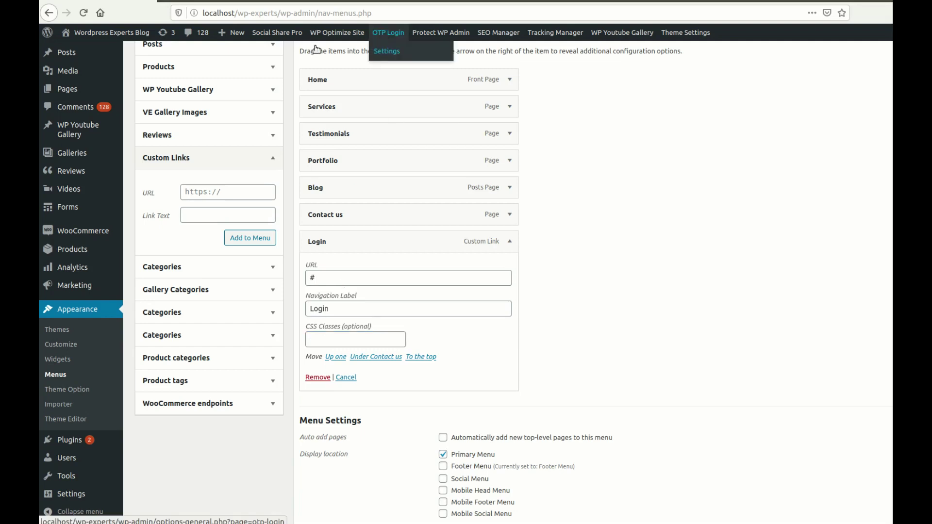
drag(171, 307, 137, 308)
right_click(137, 308)
click(148, 314)
key(ctrl+Tab)
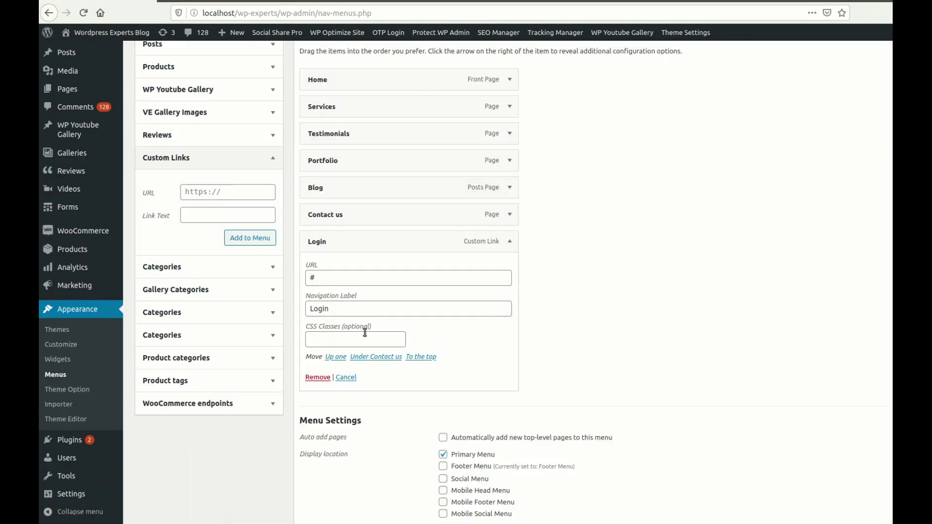
click(338, 336)
key(ctrl+v)
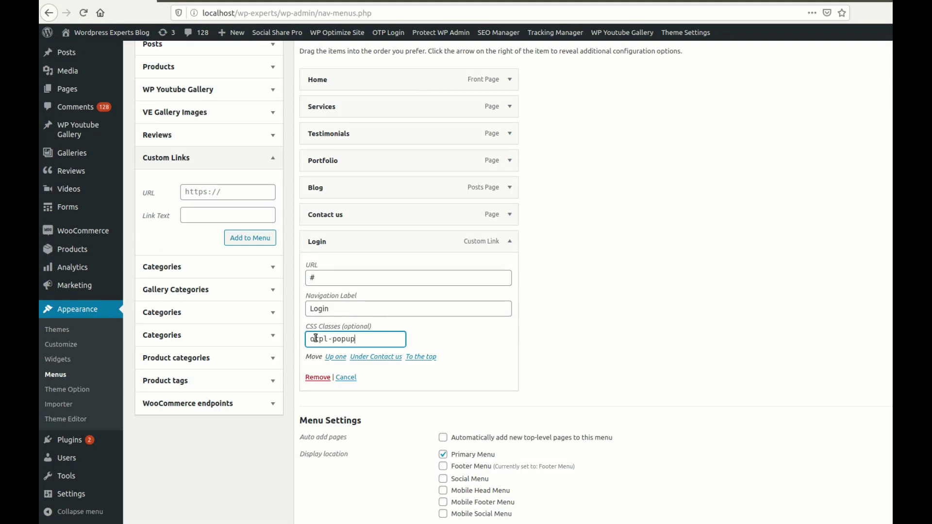
Step: Toggle the CSS Classes screen option off and back on in the menu editor
scroll(773, 364, up, 4)
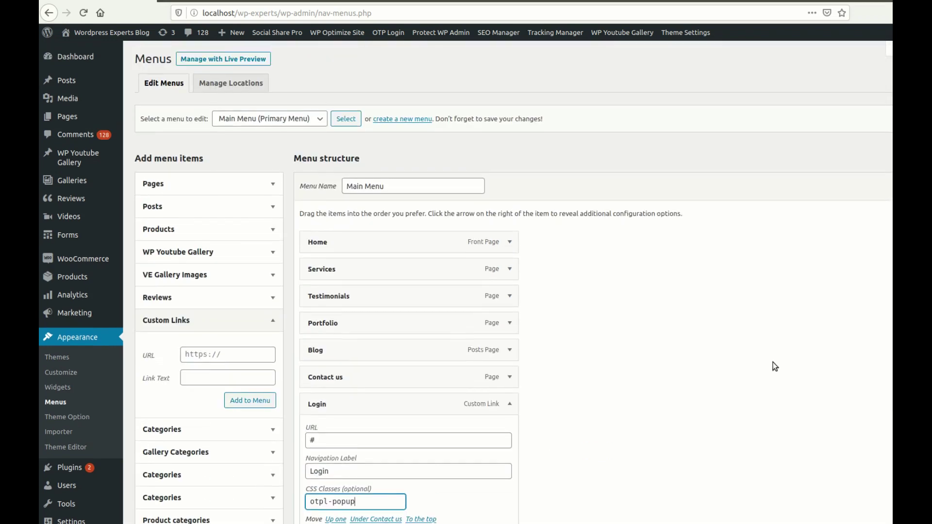
scroll(513, 281, up, 3)
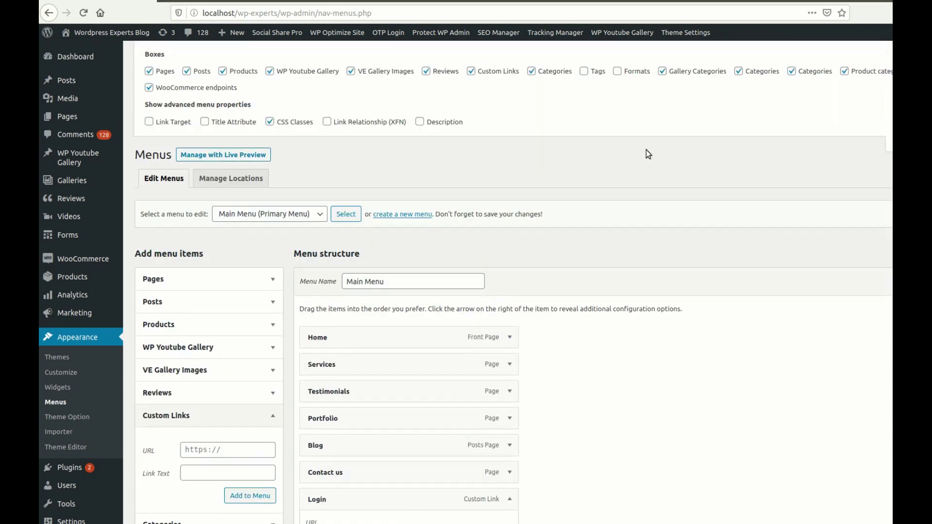
click(270, 121)
scroll(587, 395, down, 4)
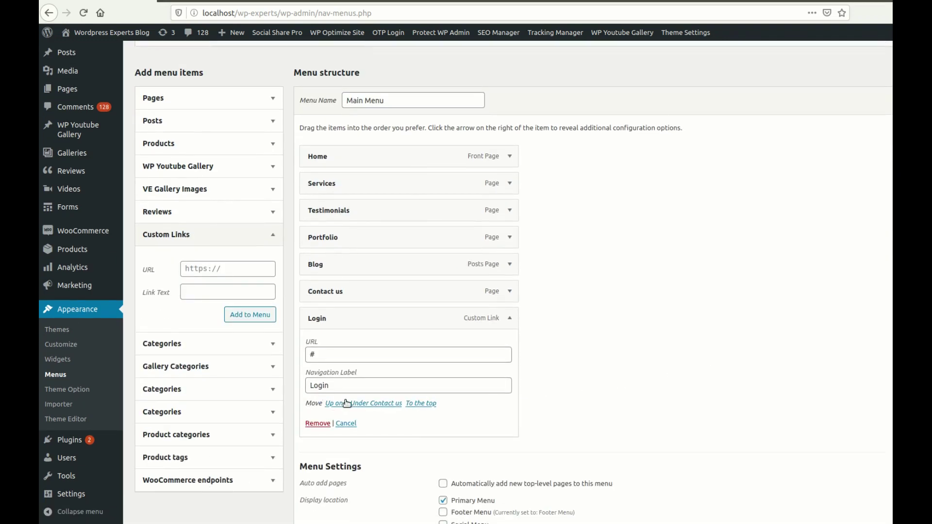
scroll(438, 351, up, 2)
scroll(438, 351, up, 1)
click(270, 90)
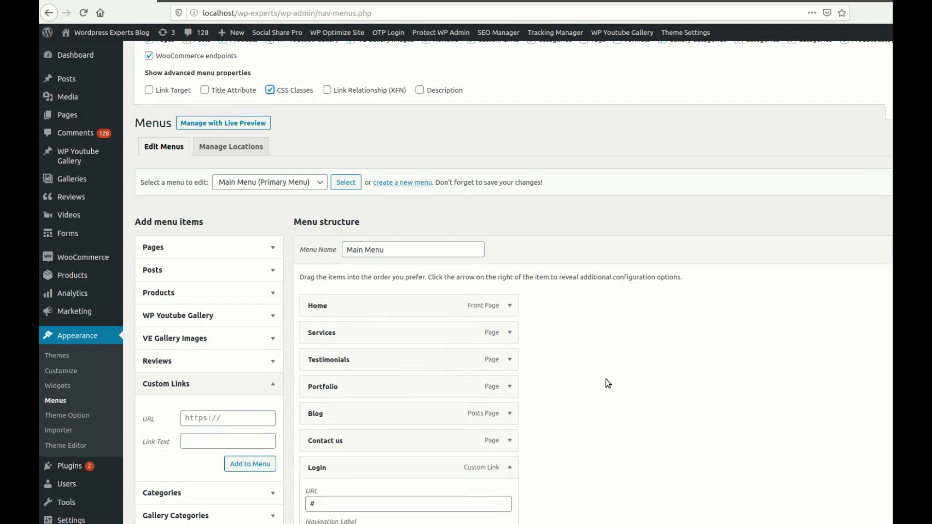
scroll(605, 379, down, 4)
scroll(781, 349, up, 5)
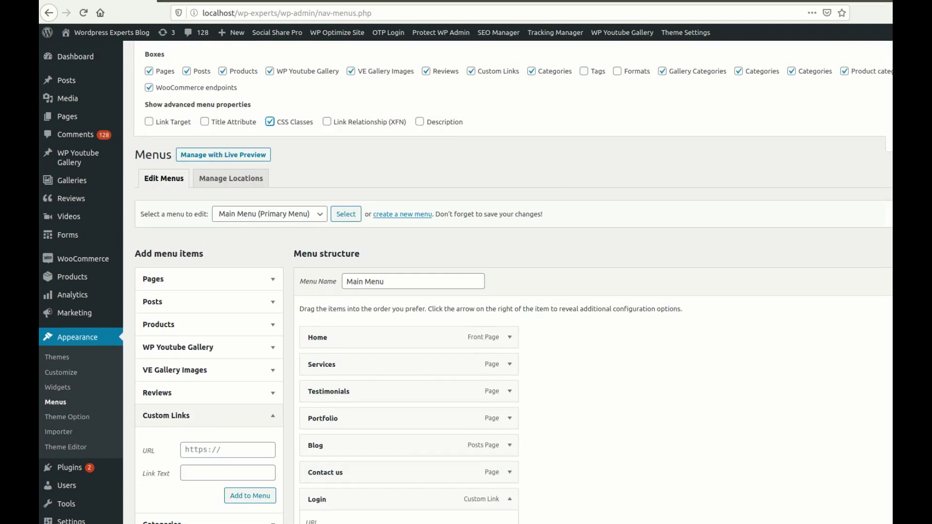
scroll(649, 348, down, 2)
scroll(700, 327, down, 4)
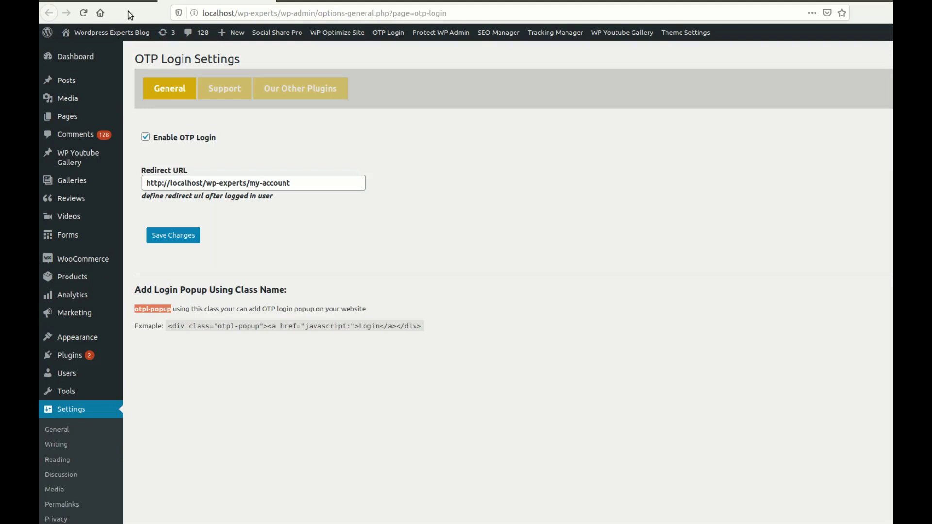
Step: Visit the front-end site and try its LOGIN menu link
mouse_move(104, 32)
click(80, 52)
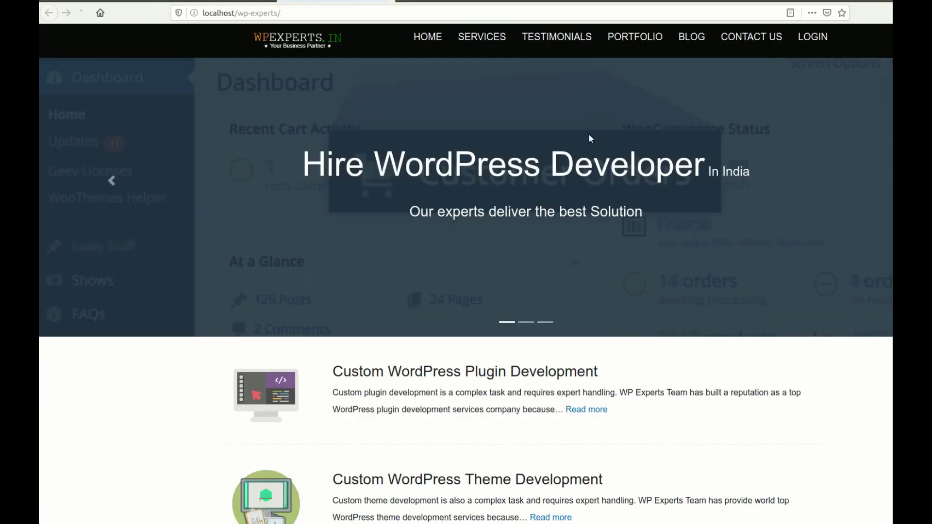
click(811, 37)
scroll(185, 337, down, 1)
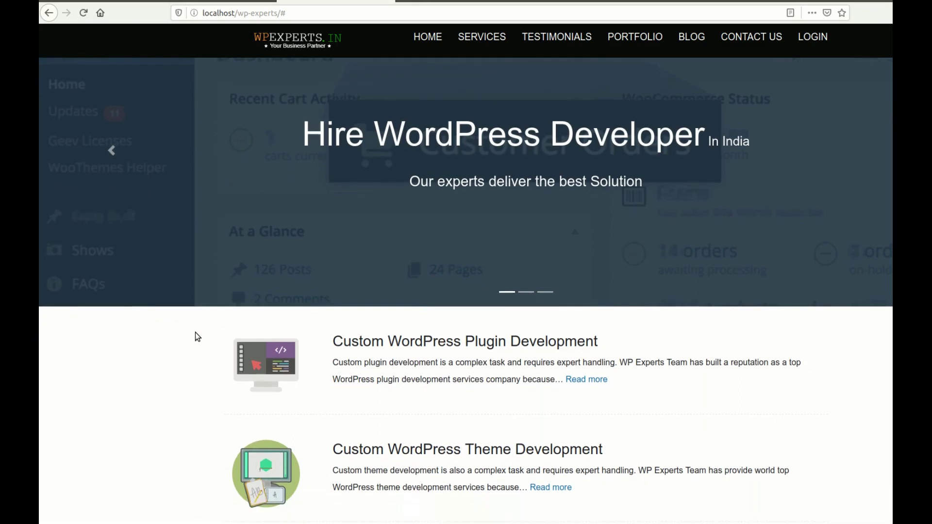
scroll(195, 332, up, 1)
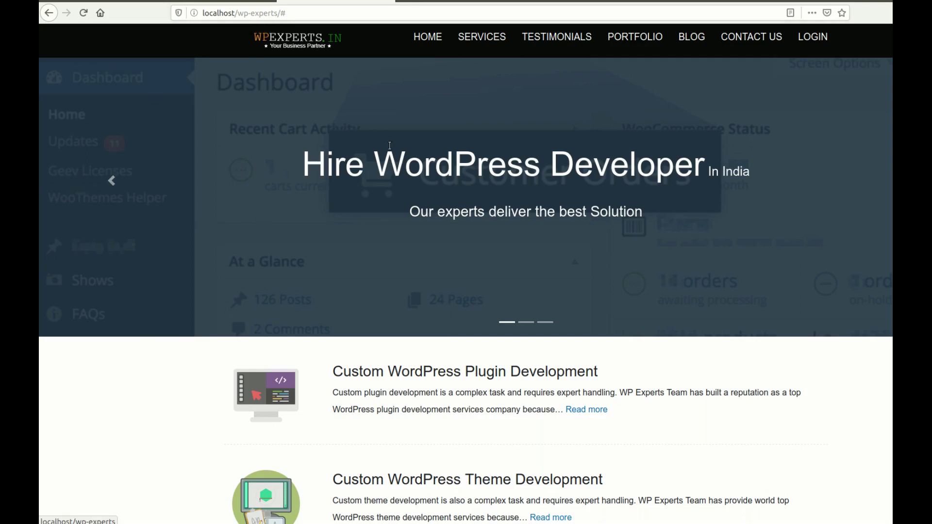
Step: Switch to the My account browser window and return to the site home page
click(19, 190)
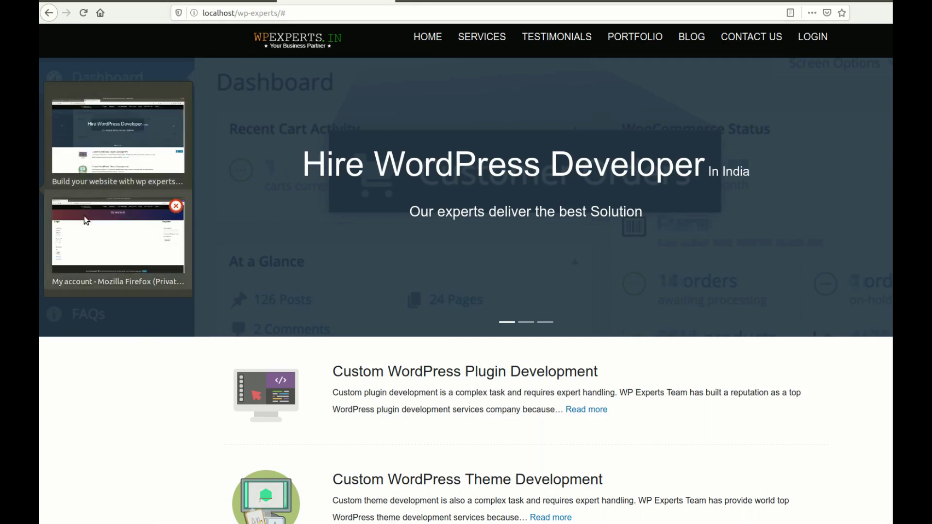
click(88, 221)
click(440, 37)
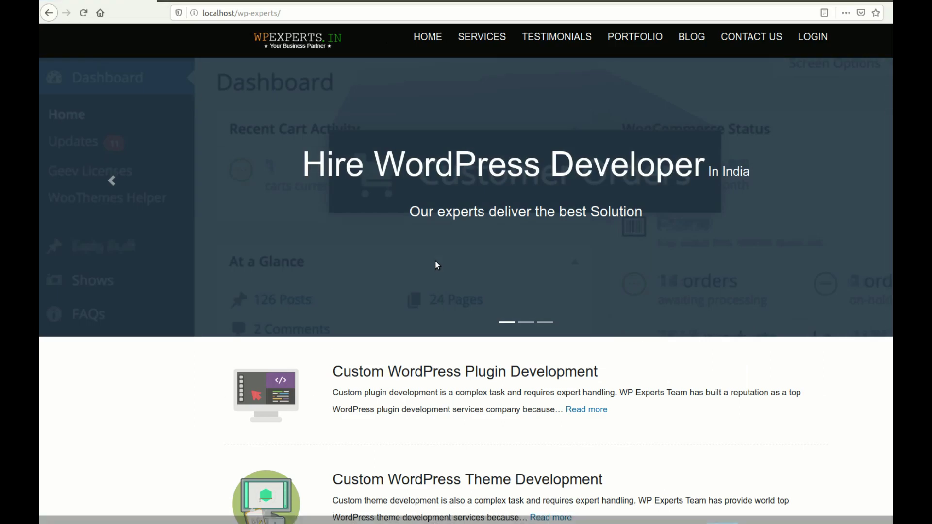
scroll(631, 369, down, 8)
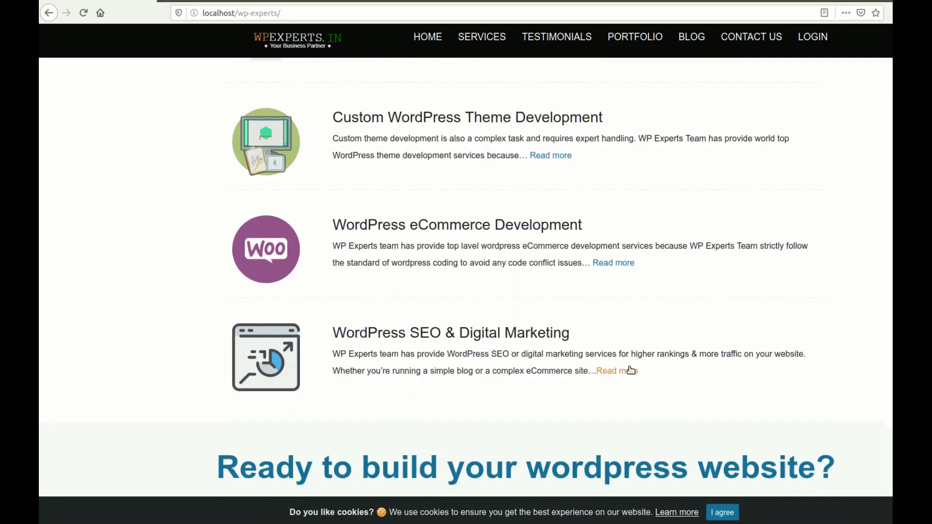
scroll(629, 367, up, 8)
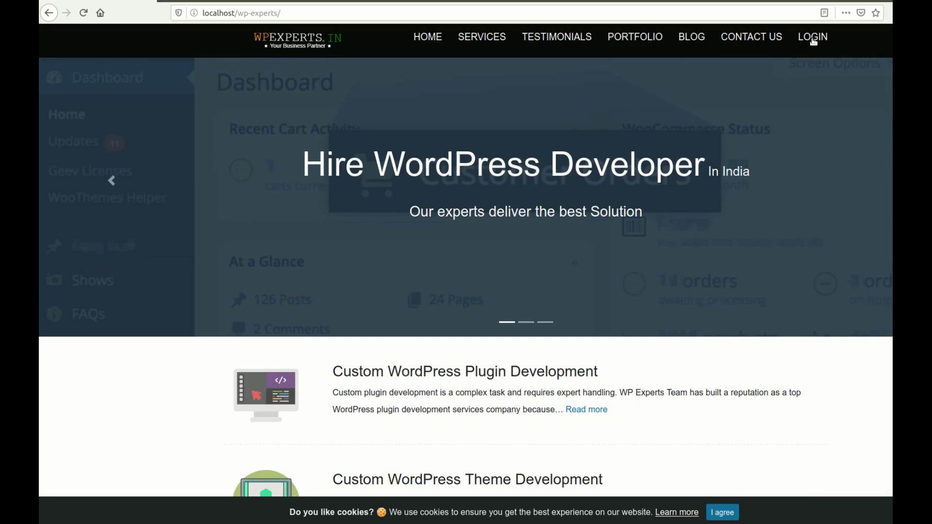
Step: Open the OTP Verification popup via LOGIN and type a test email address missing its @
click(813, 38)
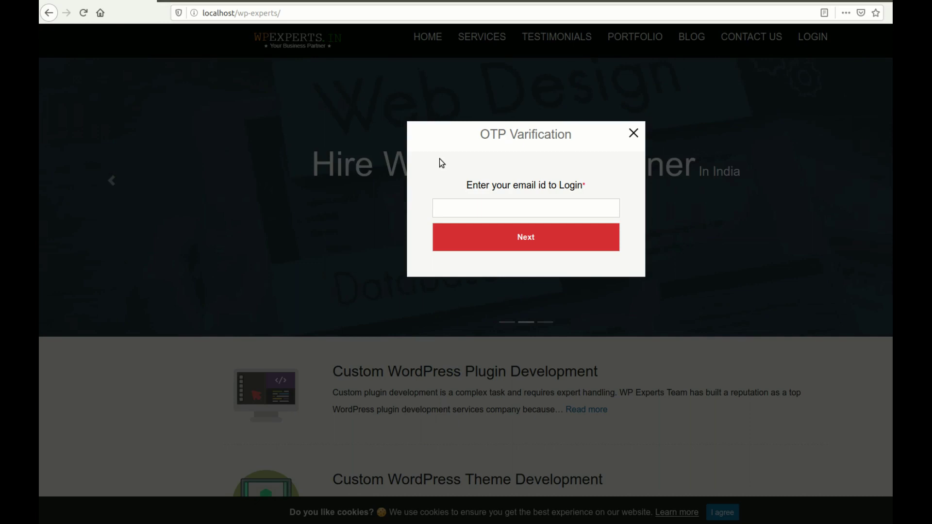
click(471, 207)
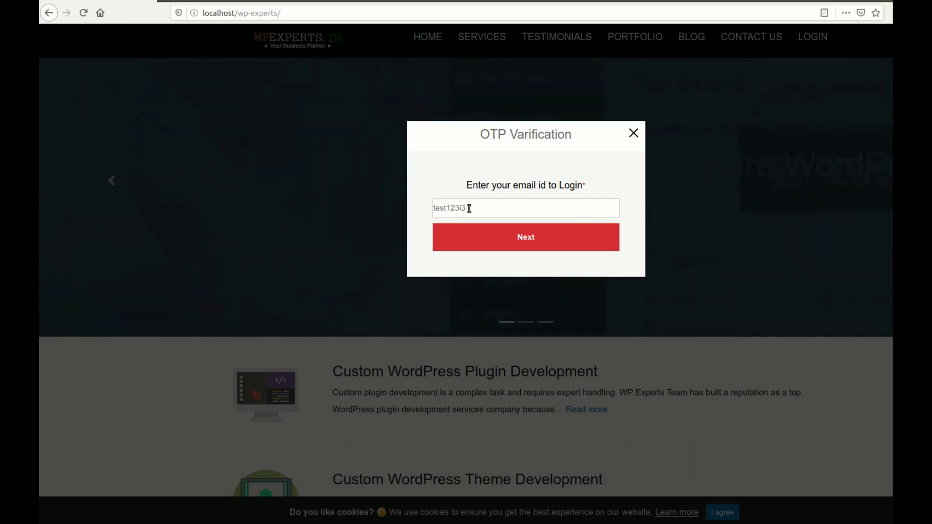
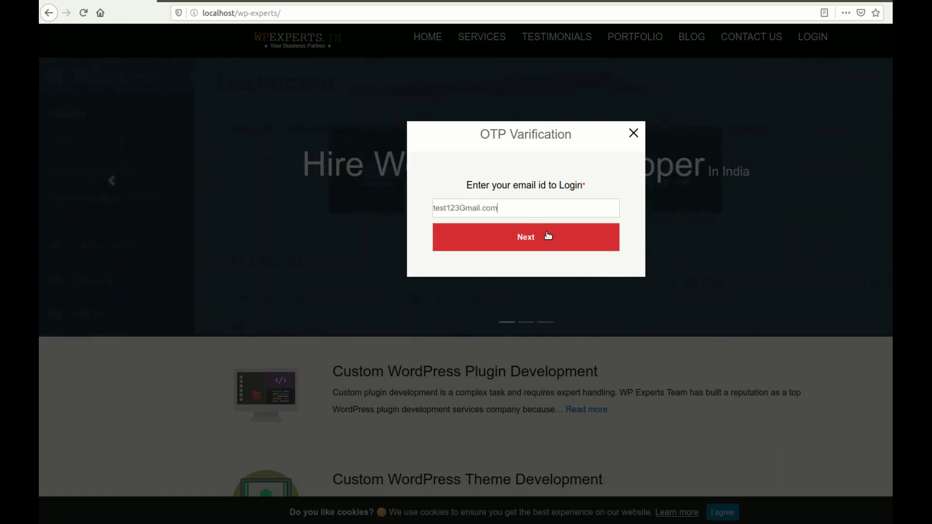
drag(465, 208, 461, 206)
Step: After the Invalid Email error, replace the mistyped G with @ and resubmit the email
click(520, 237)
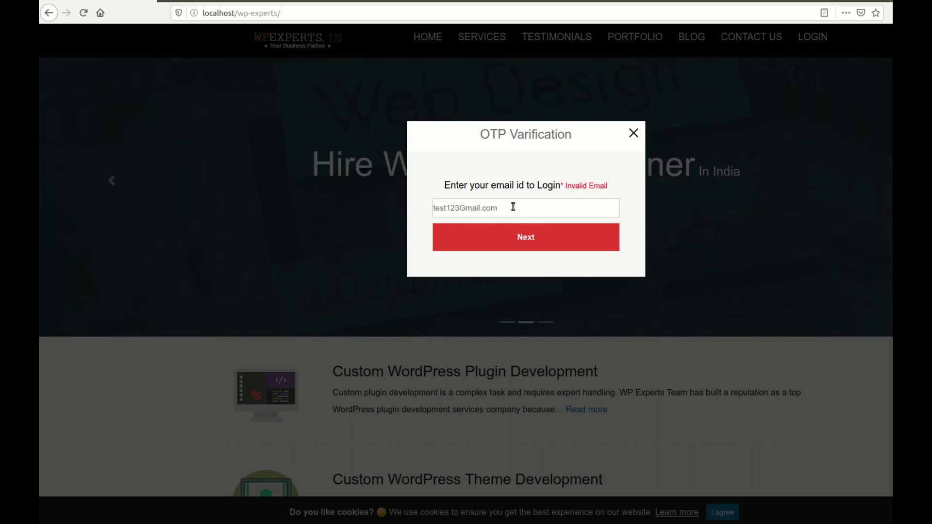
drag(459, 207, 465, 208)
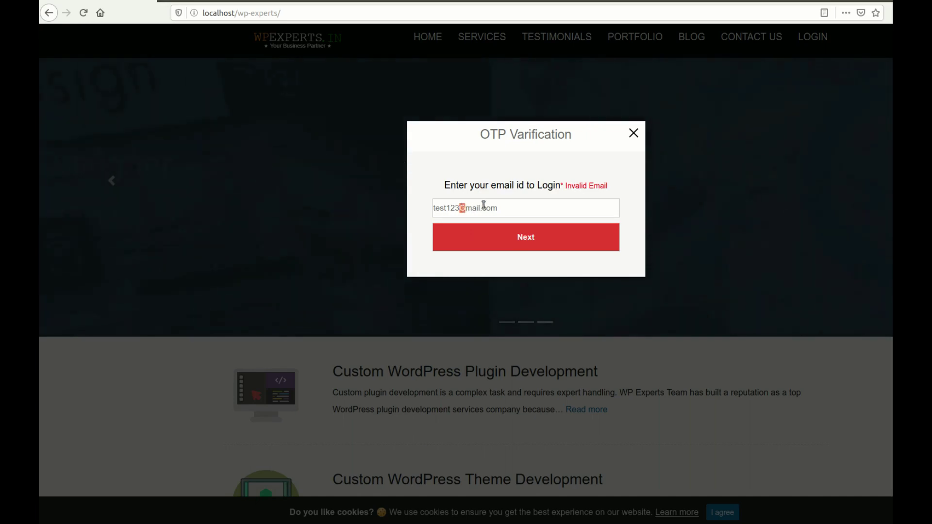
text(@)
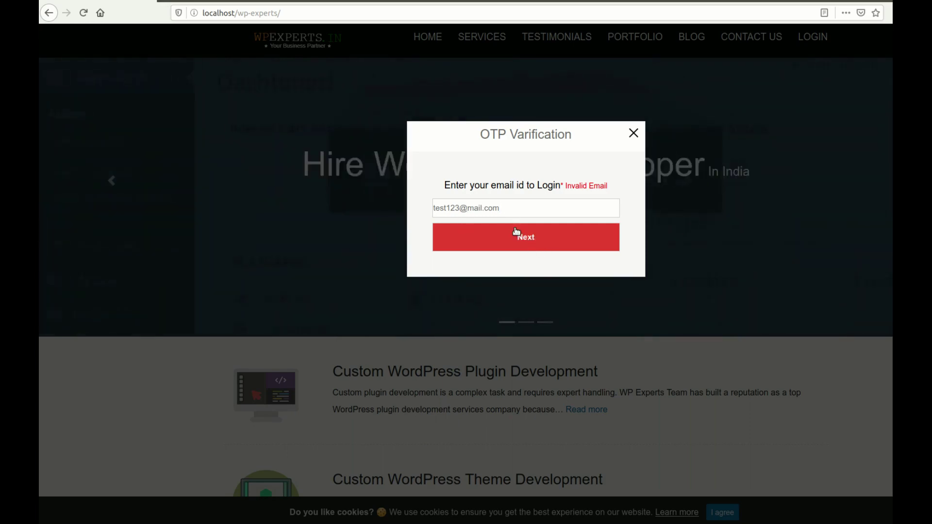
click(524, 241)
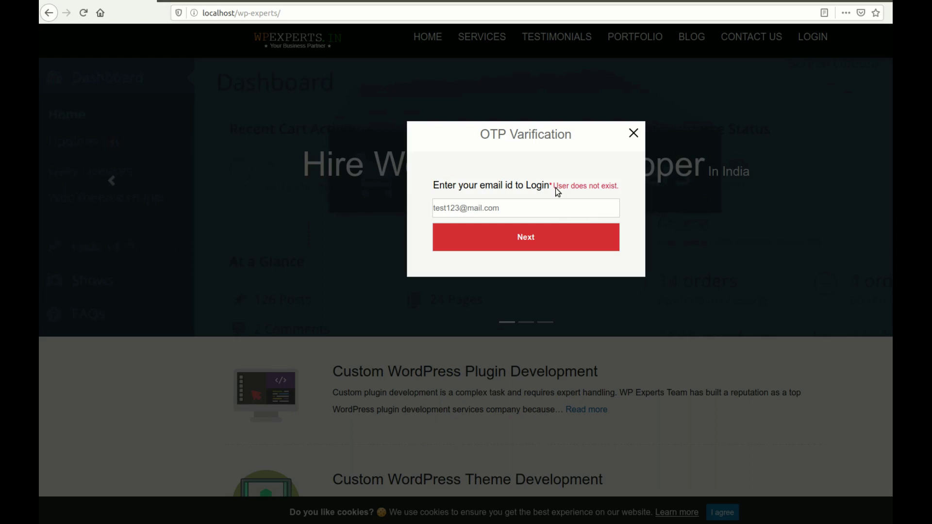
Step: After 'User does not exist.', correct the username and domain, then submit to request the 6-digit code
drag(554, 187, 656, 192)
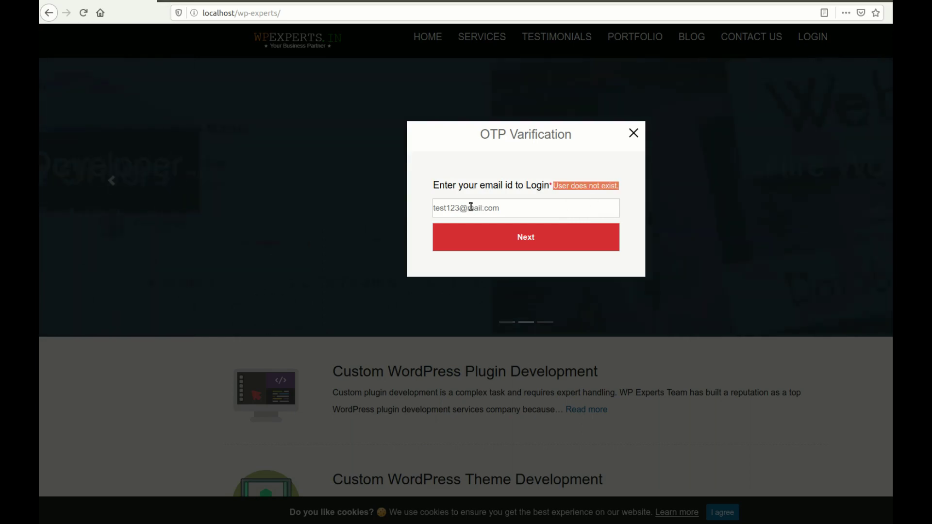
click(513, 207)
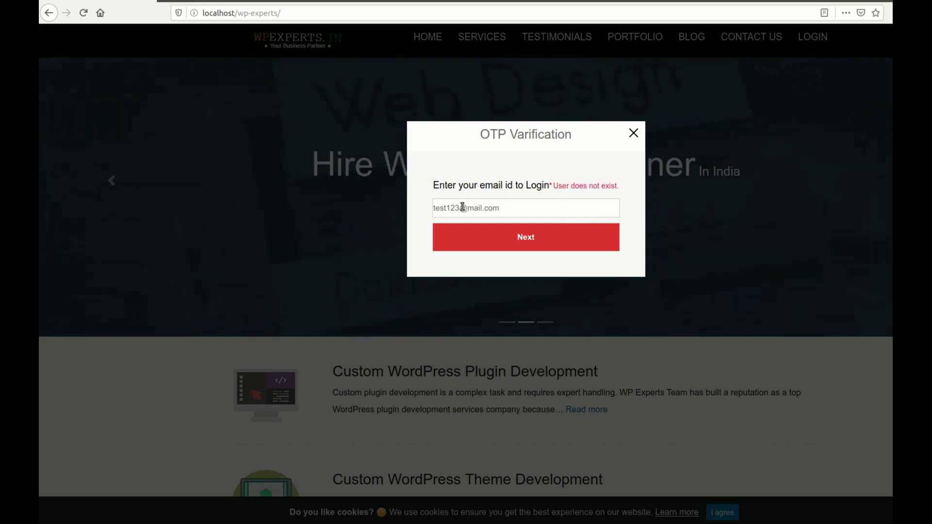
drag(460, 207, 450, 208)
key(BackSpace)
key(BackSpace)
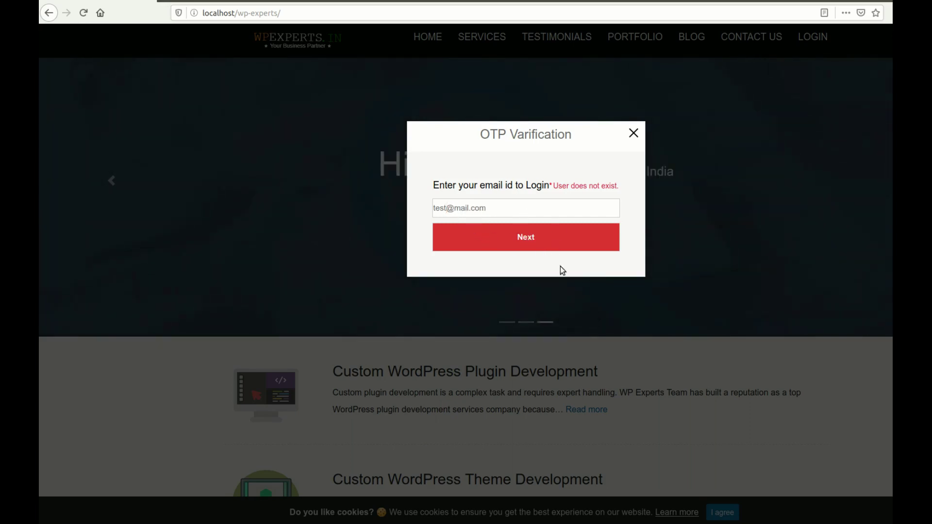
click(448, 208)
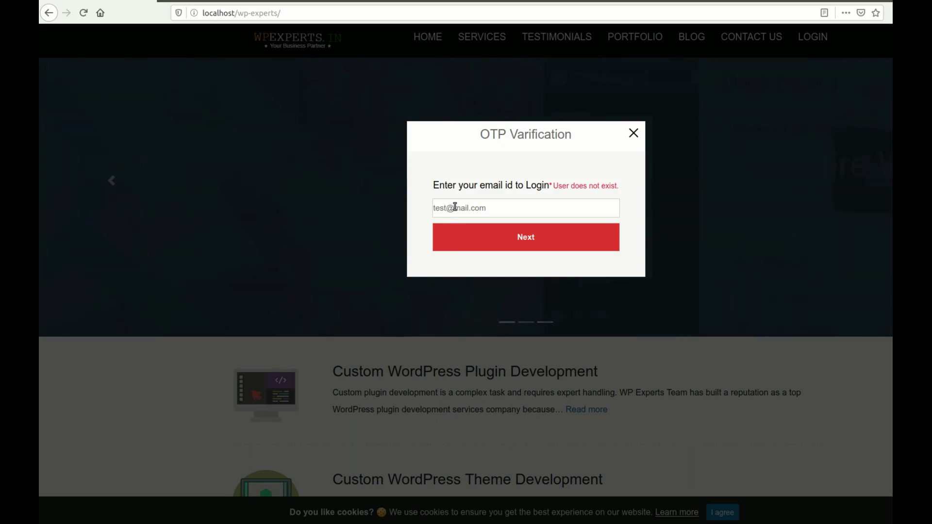
text(g)
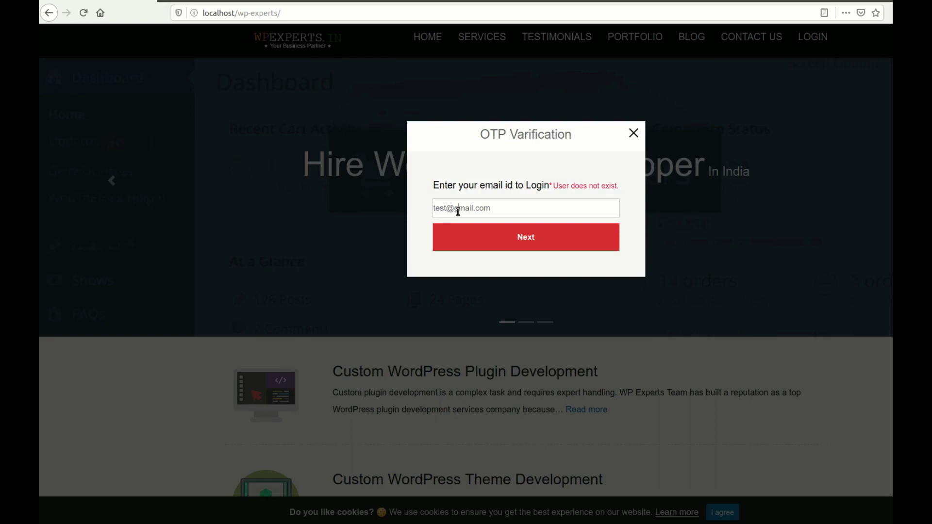
click(556, 246)
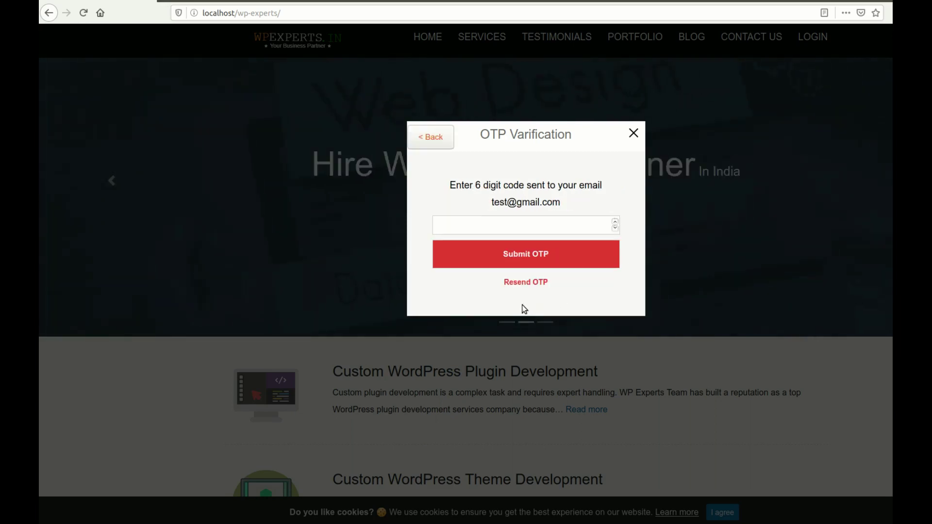